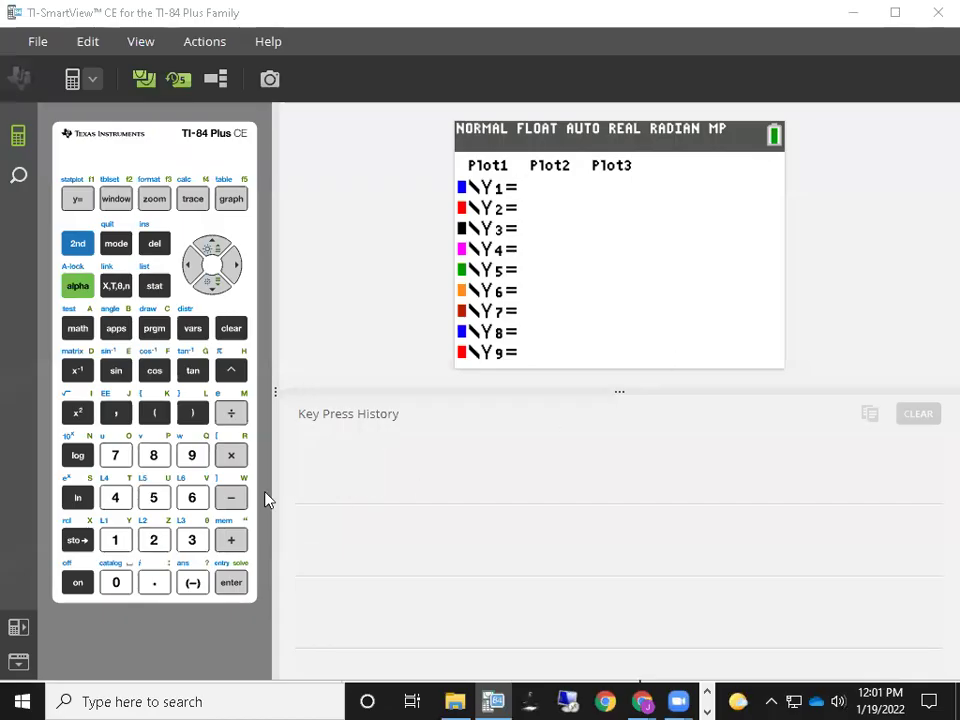
Enter X²+6 as Y1 in the Y= editor and store it.
{"action": "left_click", "coordinate": [116, 287]}
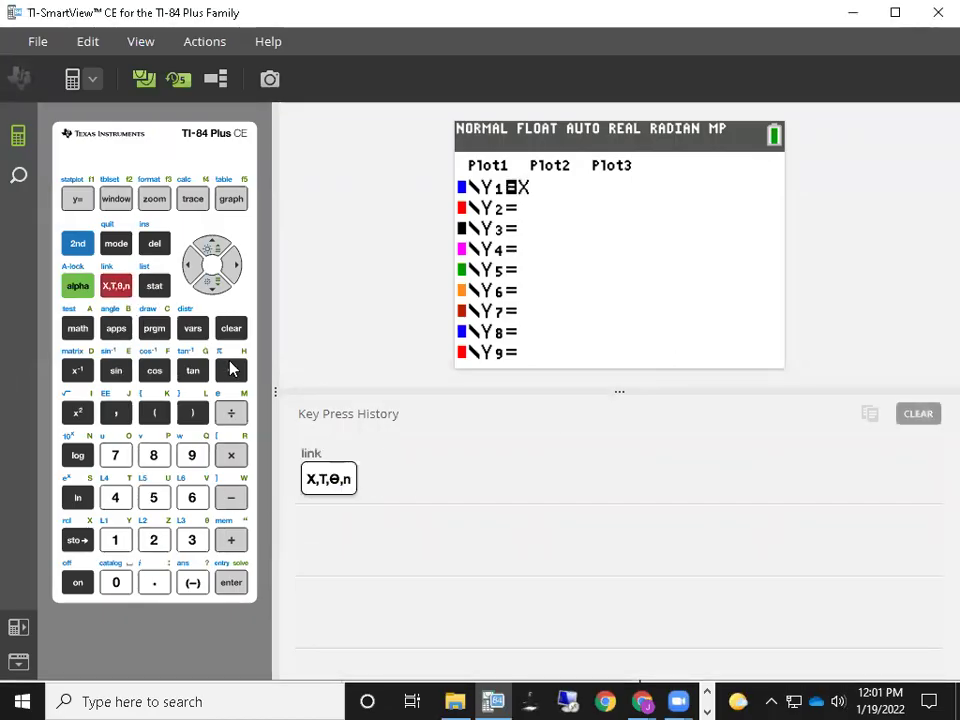
{"action": "left_click", "coordinate": [77, 412]}
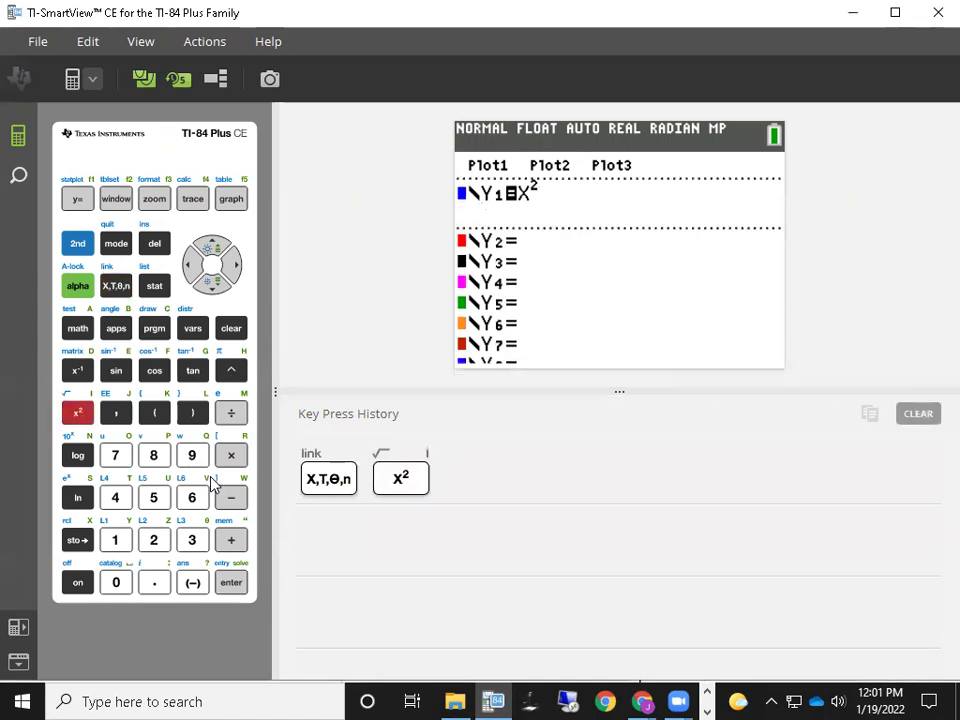
{"action": "left_click", "coordinate": [233, 540]}
{"action": "left_click", "coordinate": [192, 497]}
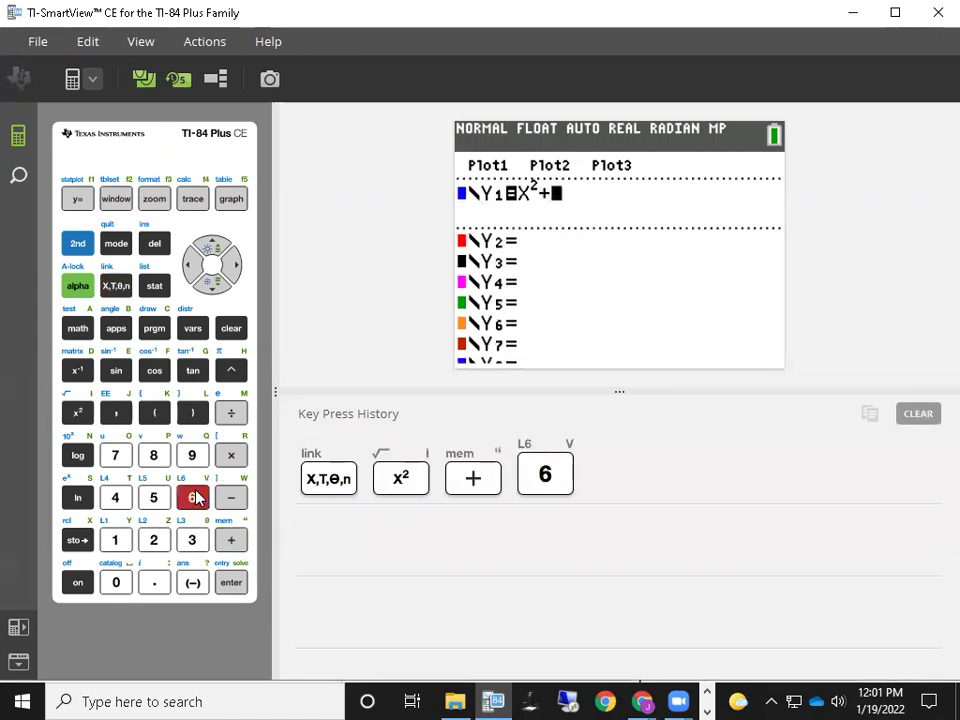
{"action": "left_click", "coordinate": [232, 582]}
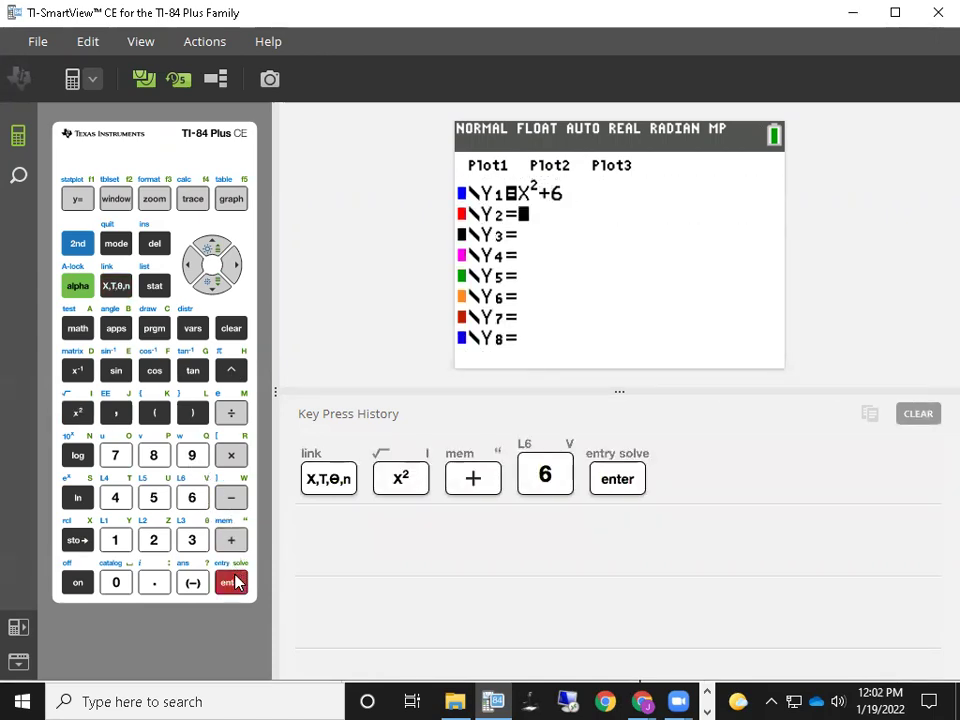
Graph the parabola with ZStandard (-10 to 10) and display the WINDOW settings.
{"action": "left_click", "coordinate": [154, 200]}
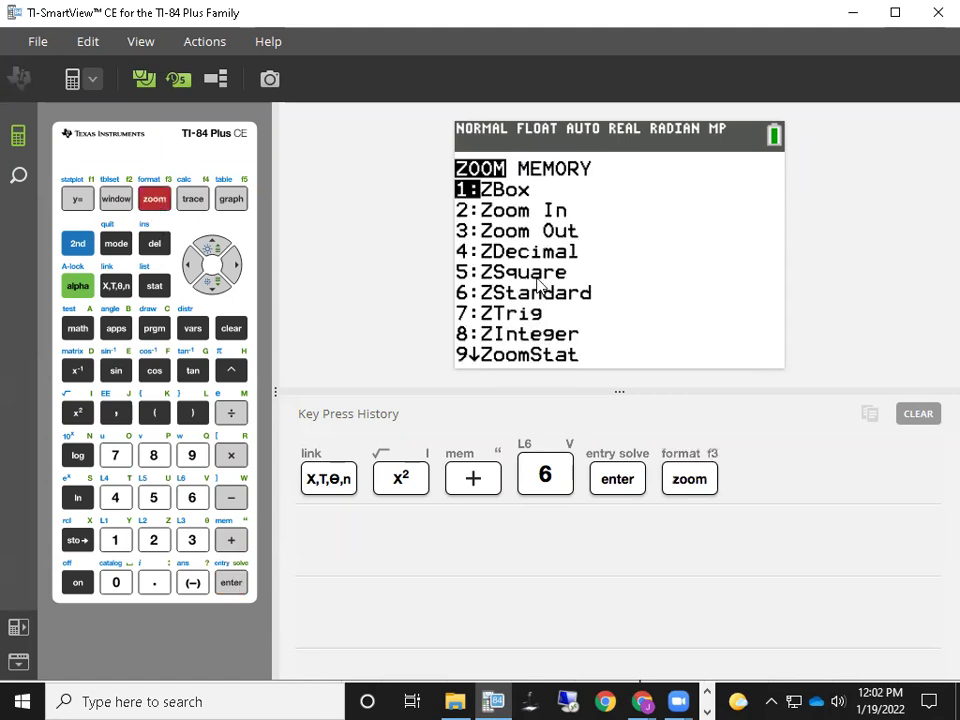
{"action": "left_click", "coordinate": [192, 497]}
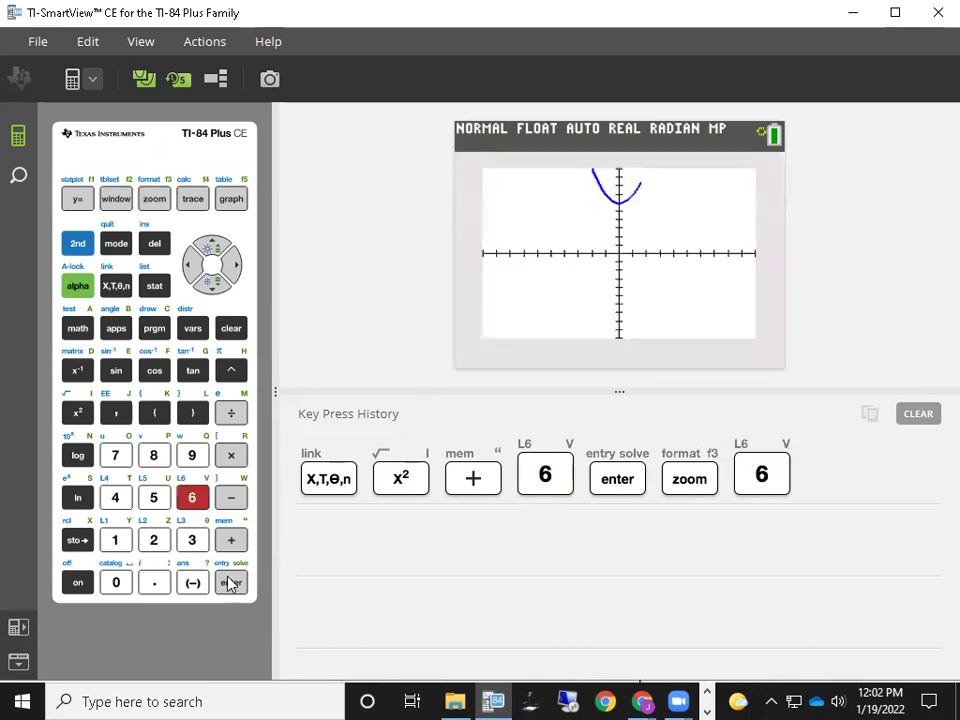
{"action": "left_click", "coordinate": [116, 199]}
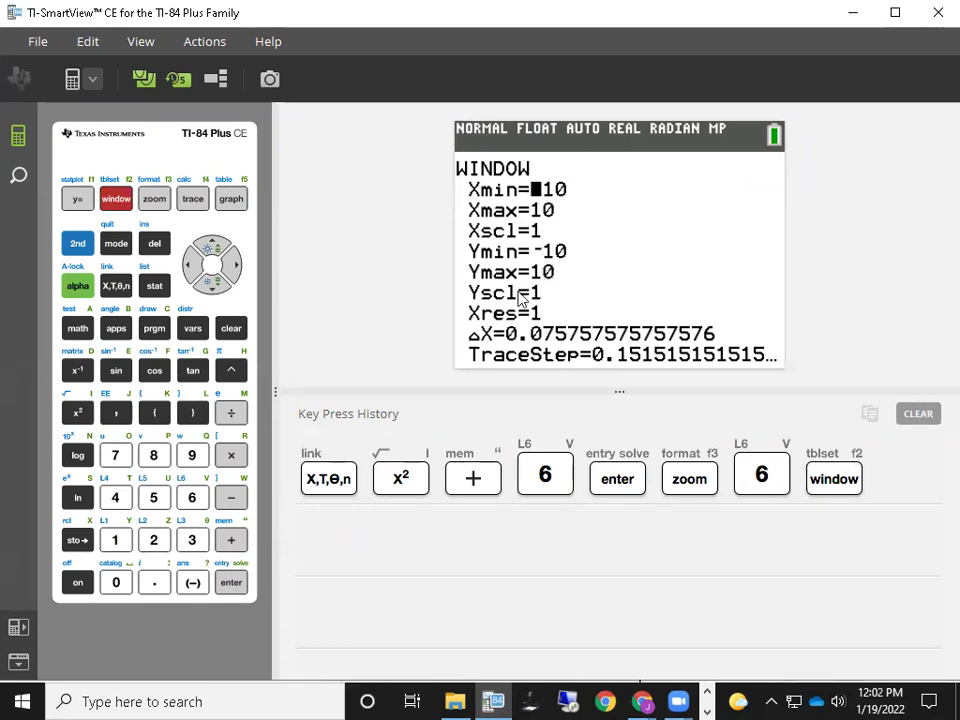
Graph the parabola, then change Ymin to -1 and redraw it.
{"action": "left_click", "coordinate": [229, 200]}
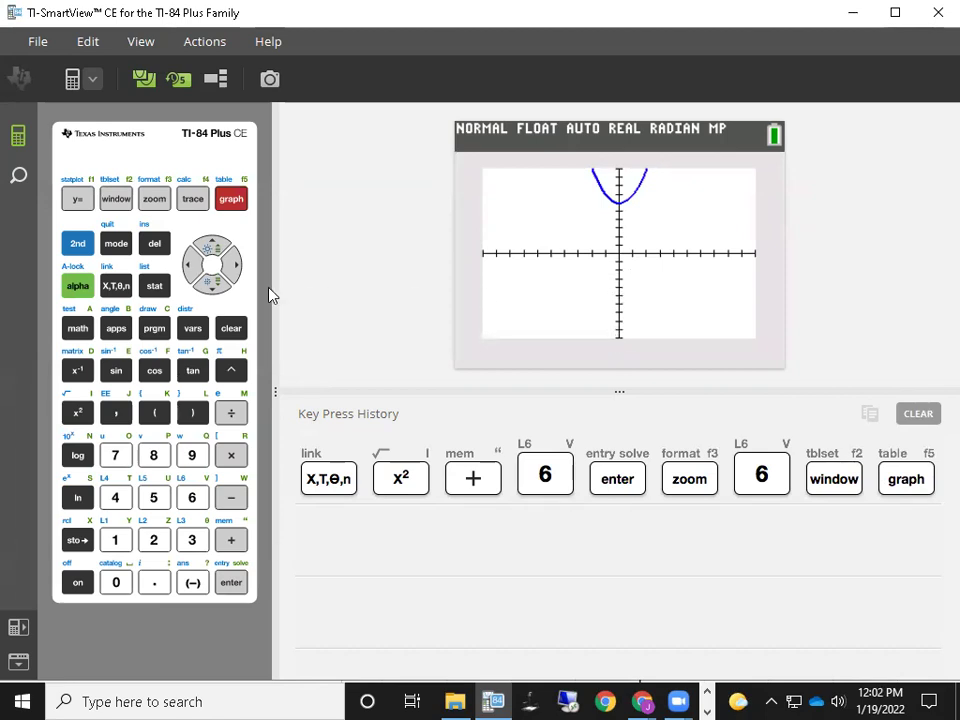
{"action": "left_click", "coordinate": [116, 199]}
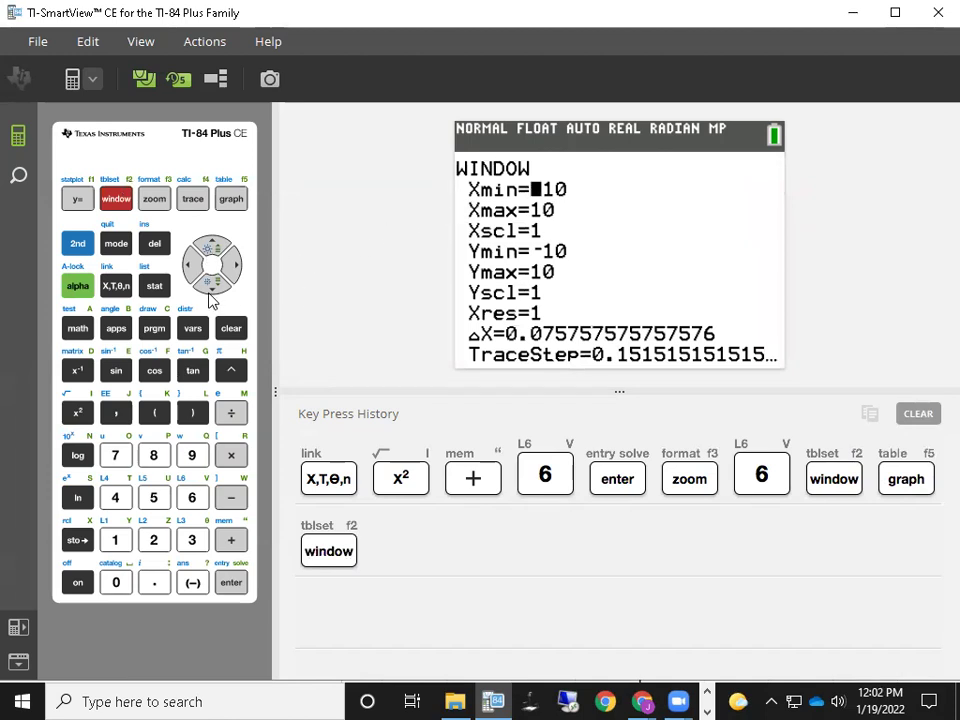
{"action": "left_click", "coordinate": [210, 285]}
{"action": "left_click", "coordinate": [210, 285]}
{"action": "left_click", "coordinate": [210, 285]}
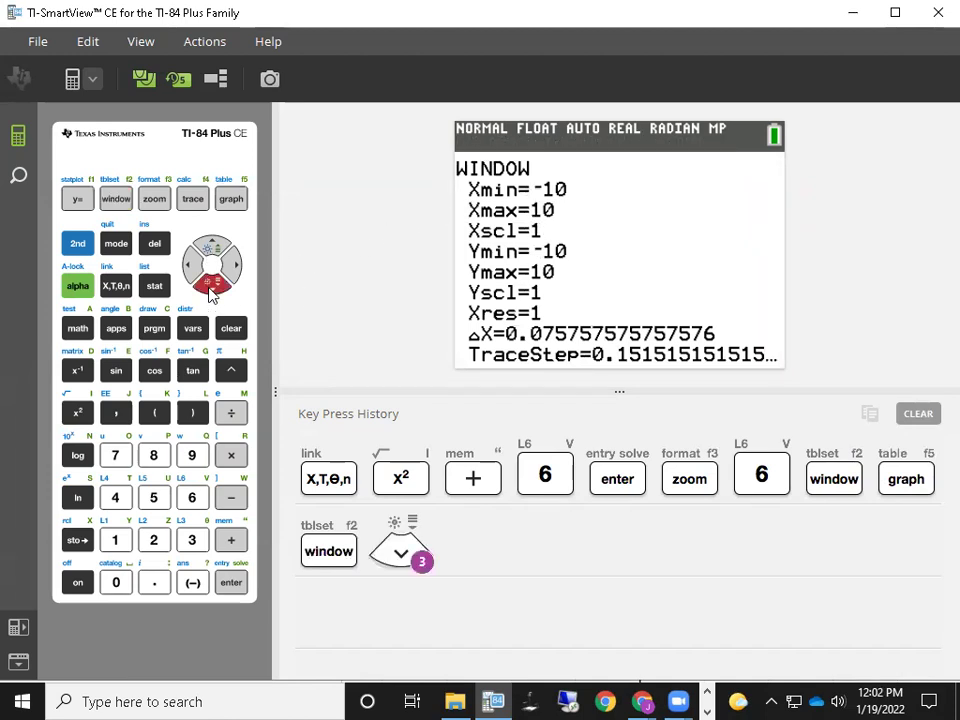
{"action": "left_click", "coordinate": [193, 582]}
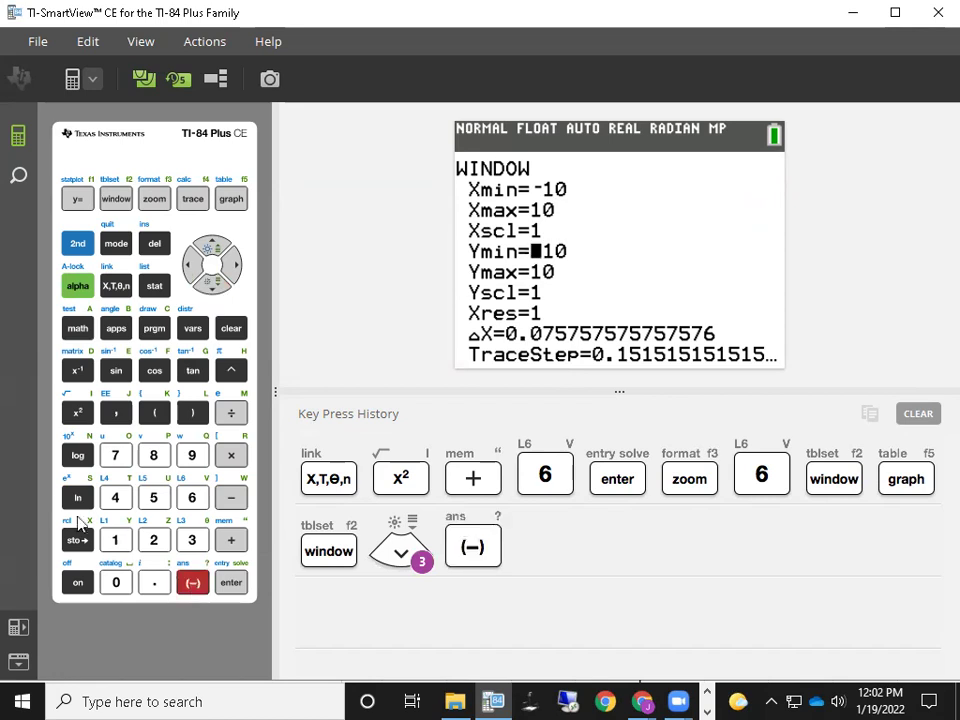
{"action": "left_click", "coordinate": [115, 540]}
{"action": "left_click", "coordinate": [233, 584]}
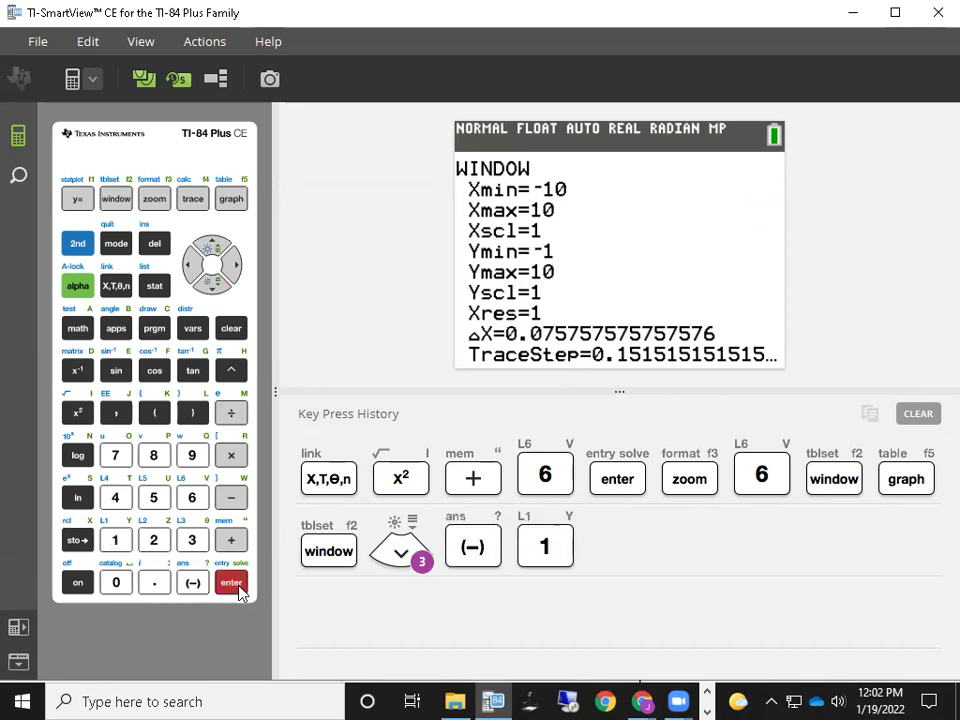
{"action": "left_click", "coordinate": [231, 200]}
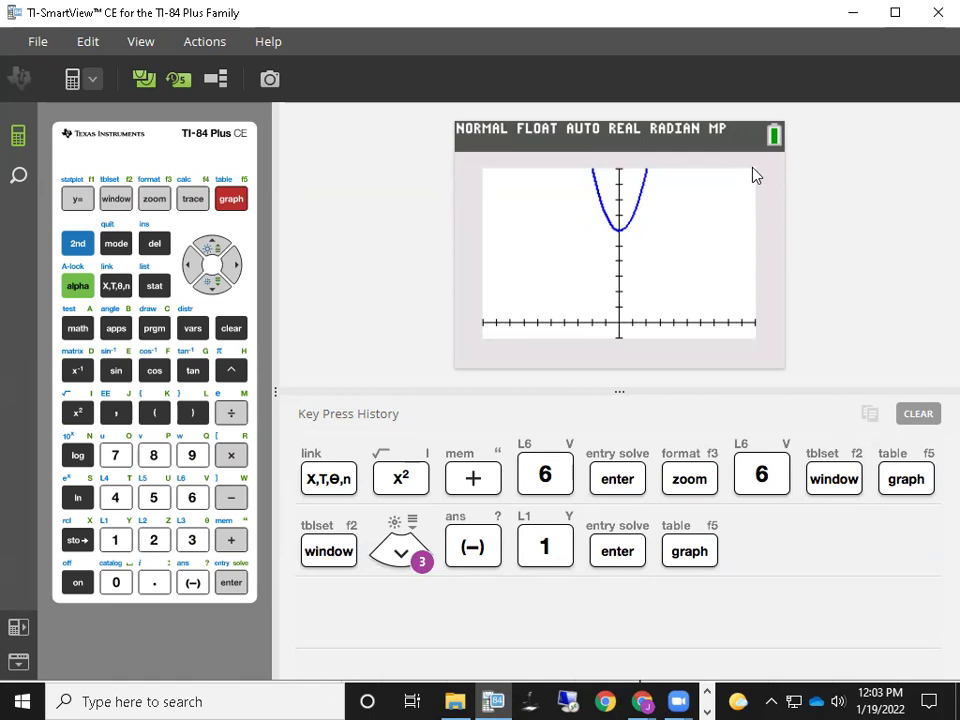
Set the window's Xmin to -4 and Xmax to 4.
{"action": "left_click", "coordinate": [117, 199]}
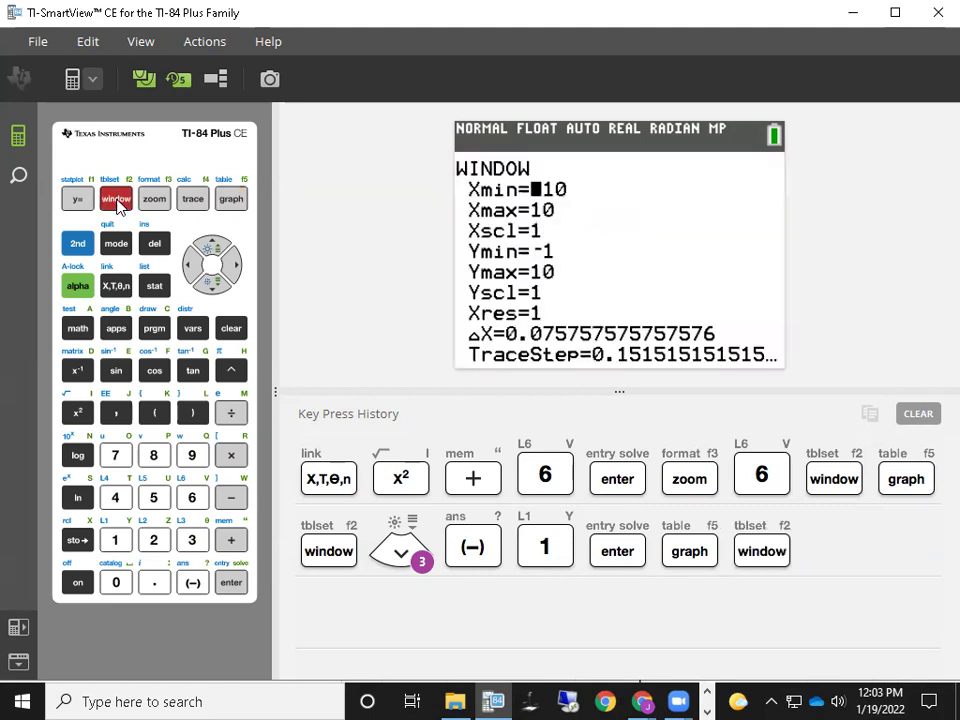
{"action": "left_click", "coordinate": [193, 582]}
{"action": "left_click", "coordinate": [113, 496]}
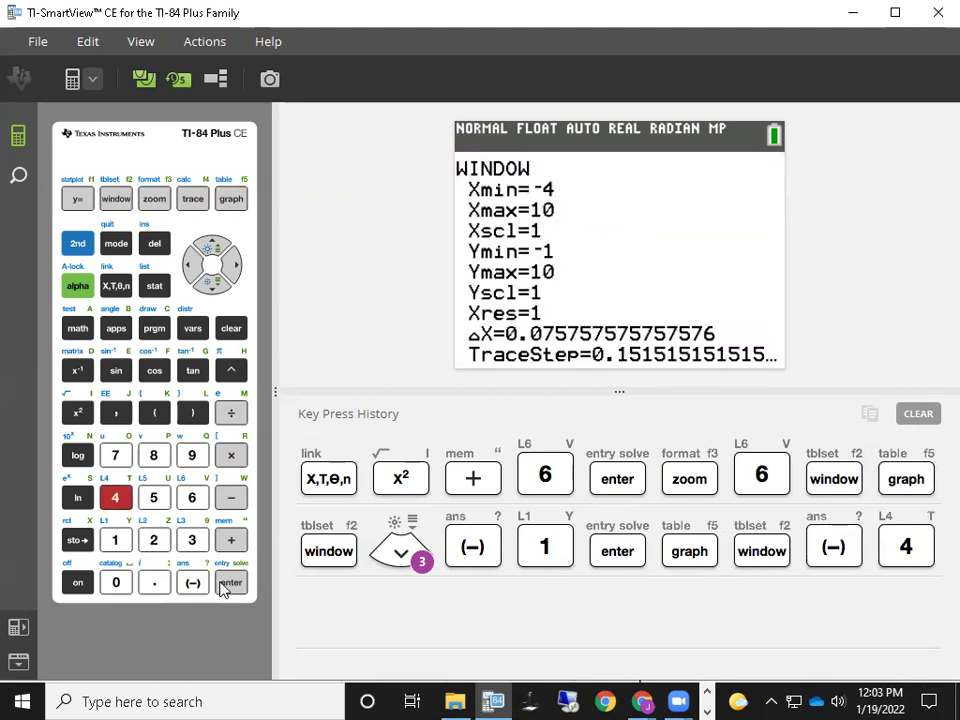
{"action": "left_click", "coordinate": [225, 584]}
{"action": "left_click", "coordinate": [115, 497]}
{"action": "left_click", "coordinate": [231, 583]}
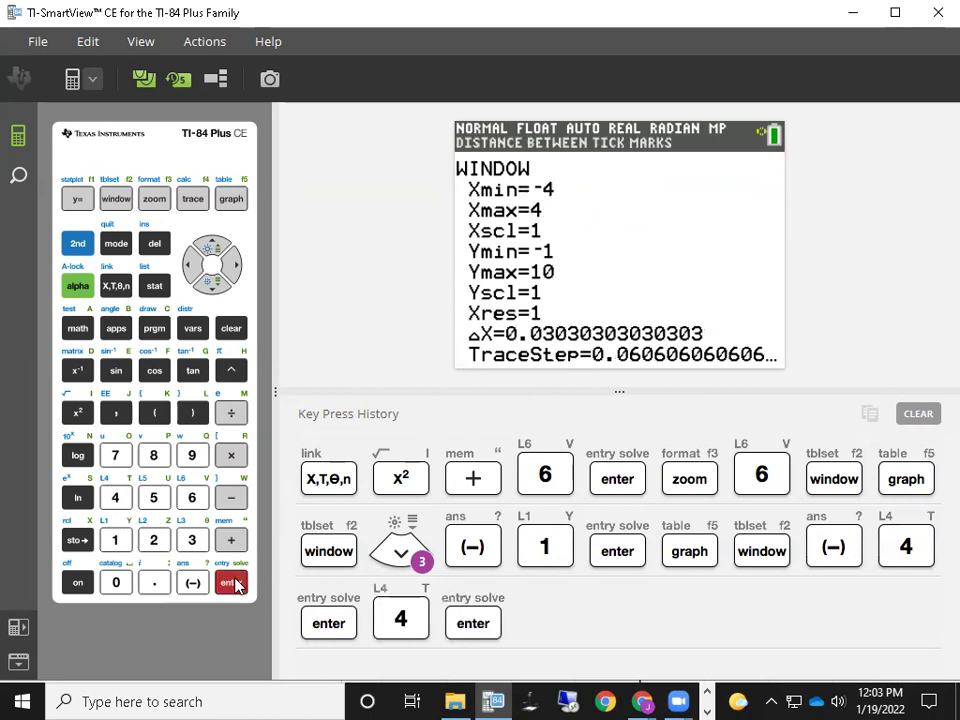
Set Ymax to 20 and redraw the parabola in the new window.
{"action": "left_click", "coordinate": [217, 284]}
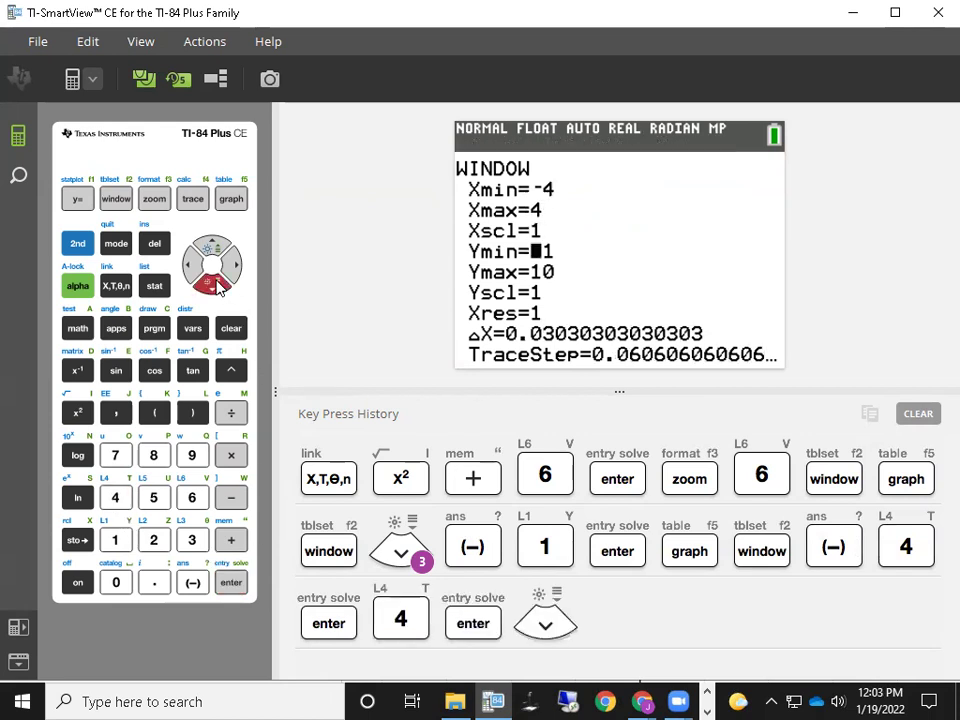
{"action": "left_click", "coordinate": [215, 282]}
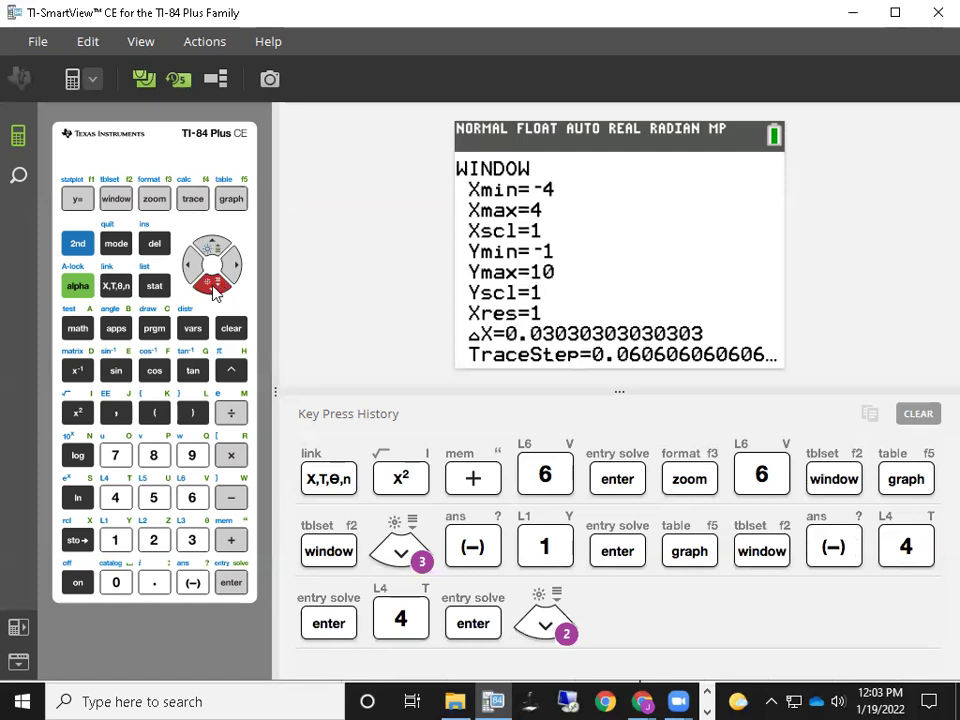
{"action": "left_click", "coordinate": [152, 541]}
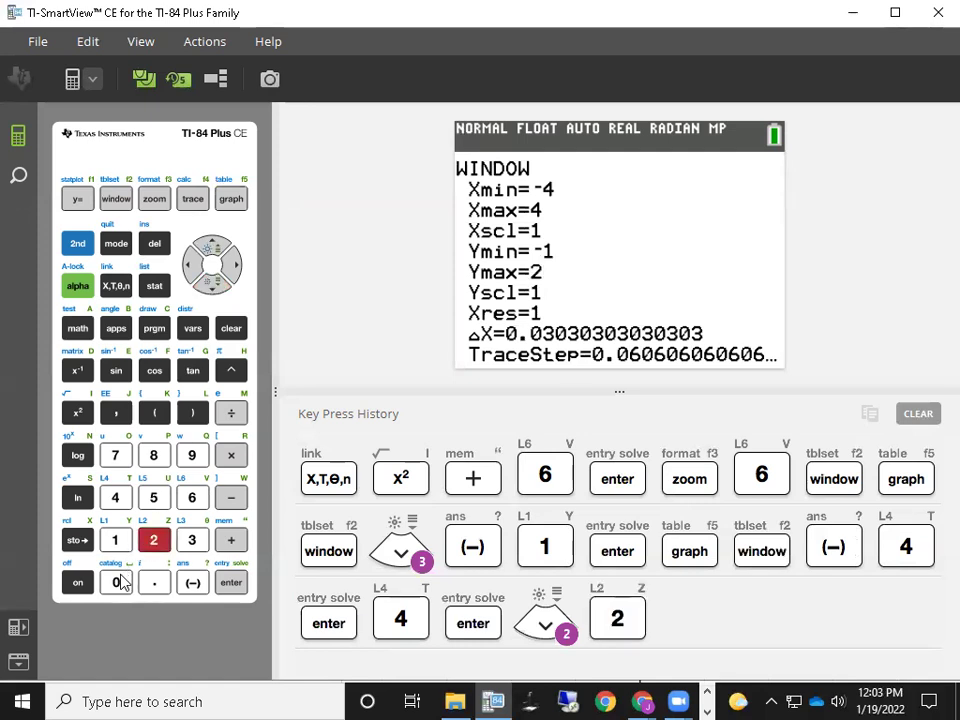
{"action": "left_click", "coordinate": [116, 582]}
{"action": "left_click", "coordinate": [231, 582]}
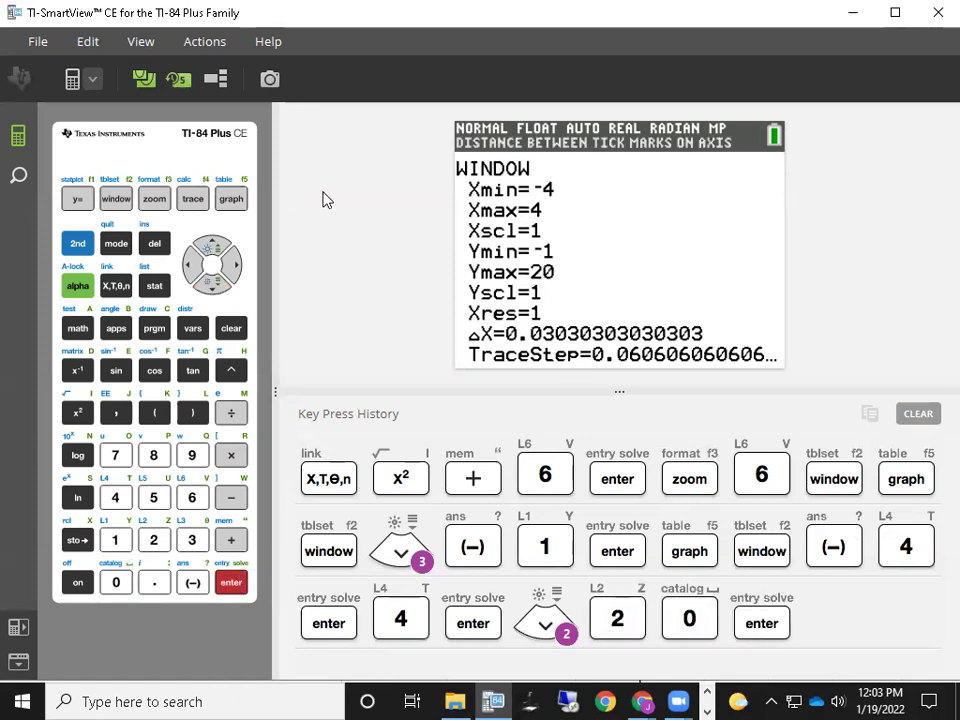
{"action": "left_click", "coordinate": [233, 199]}
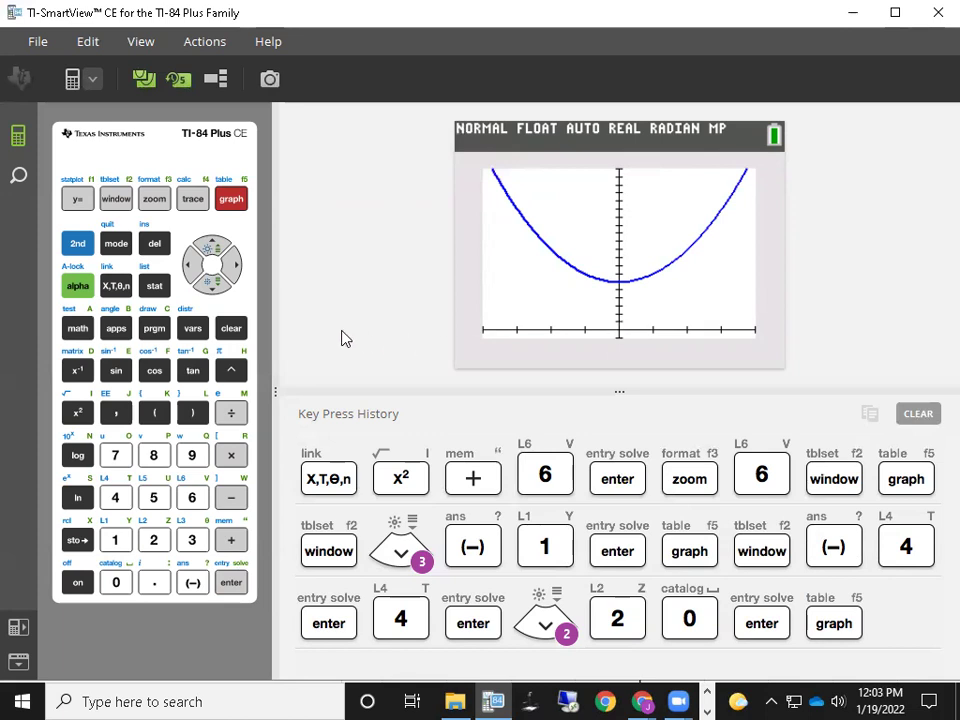
Set Yscl to 5, redraw the graph, and bring up the ZOOM menu.
{"action": "left_click", "coordinate": [115, 199]}
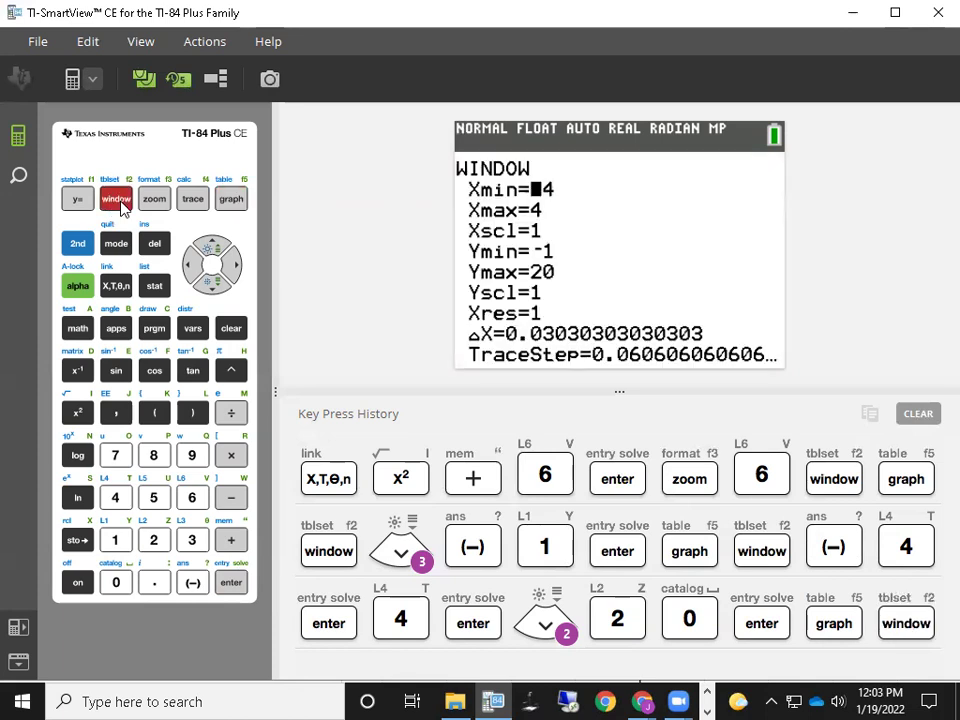
{"action": "left_click", "coordinate": [216, 284]}
{"action": "left_click", "coordinate": [216, 284]}
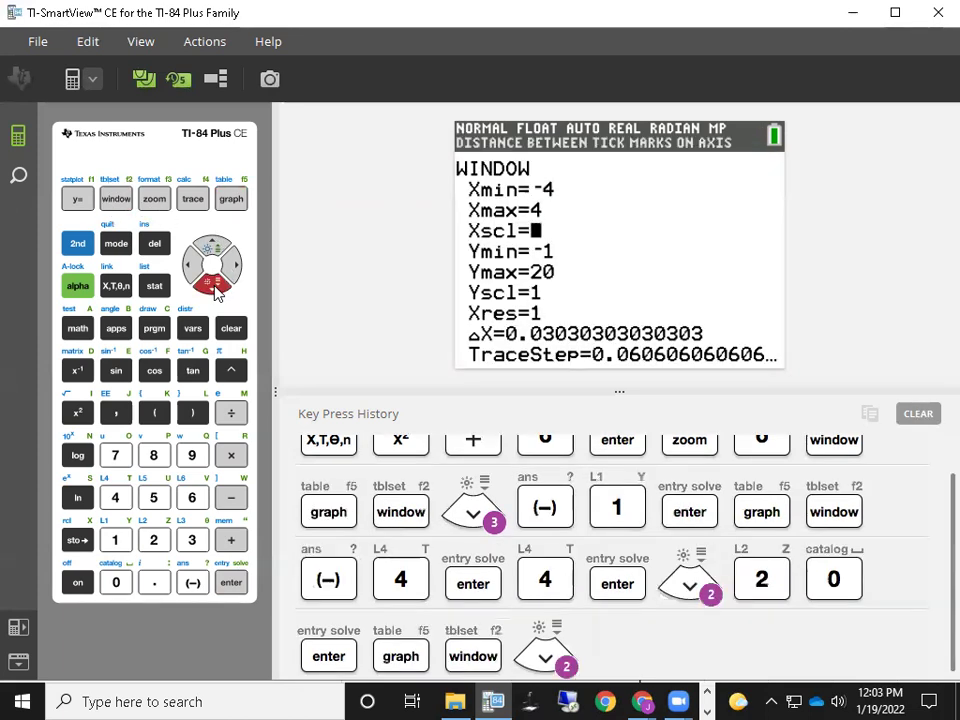
{"action": "left_click", "coordinate": [216, 284]}
{"action": "left_click", "coordinate": [216, 284]}
{"action": "left_click", "coordinate": [216, 284]}
{"action": "left_click", "coordinate": [155, 498]}
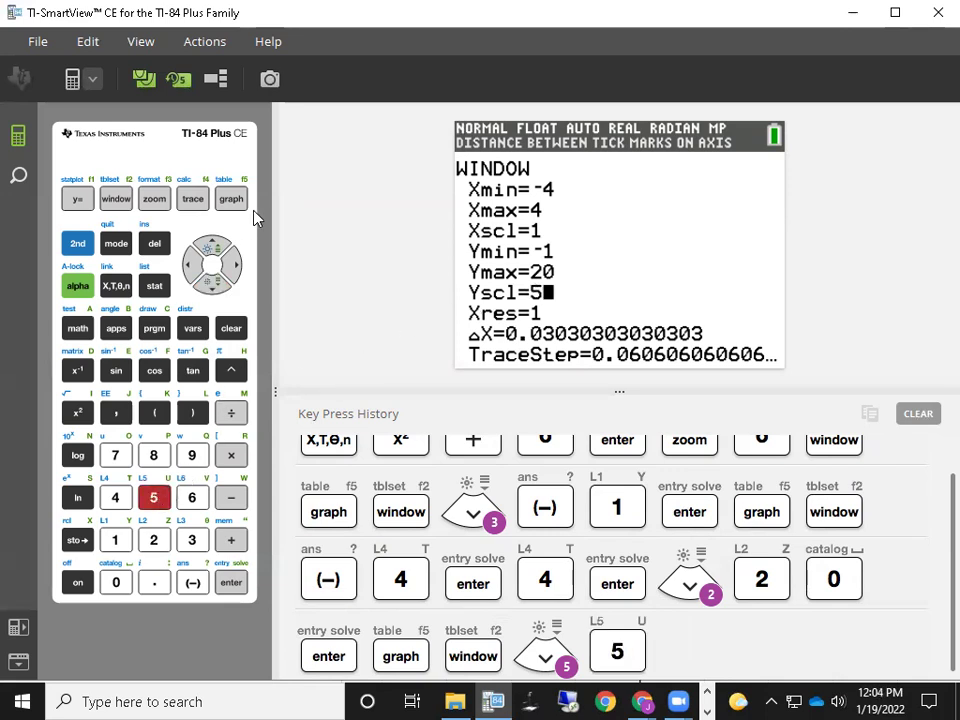
{"action": "left_click", "coordinate": [229, 588]}
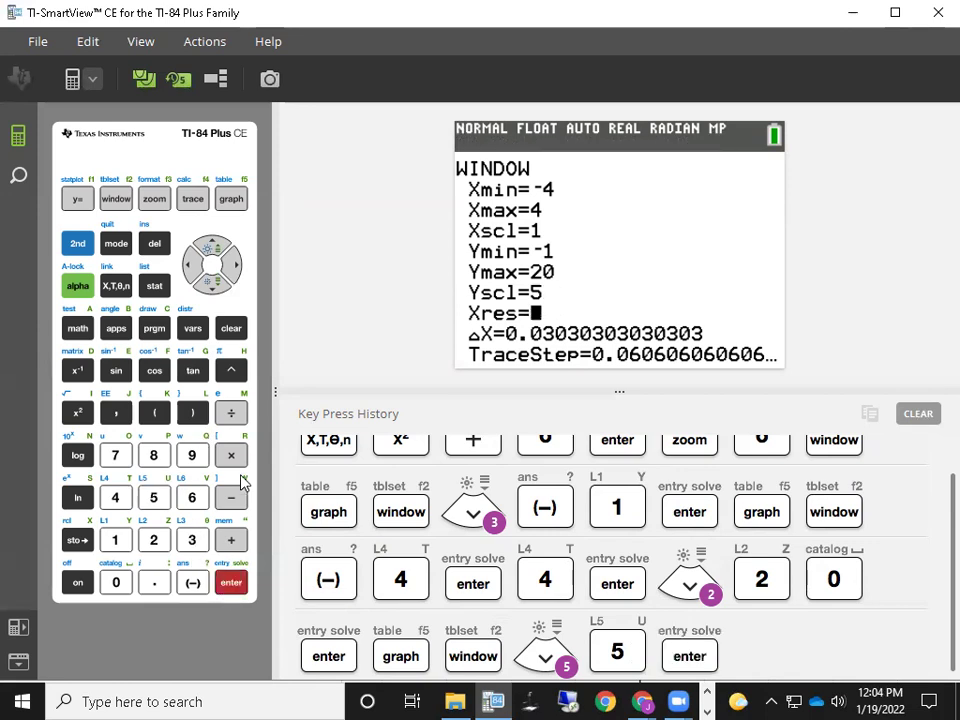
{"action": "left_click", "coordinate": [231, 200]}
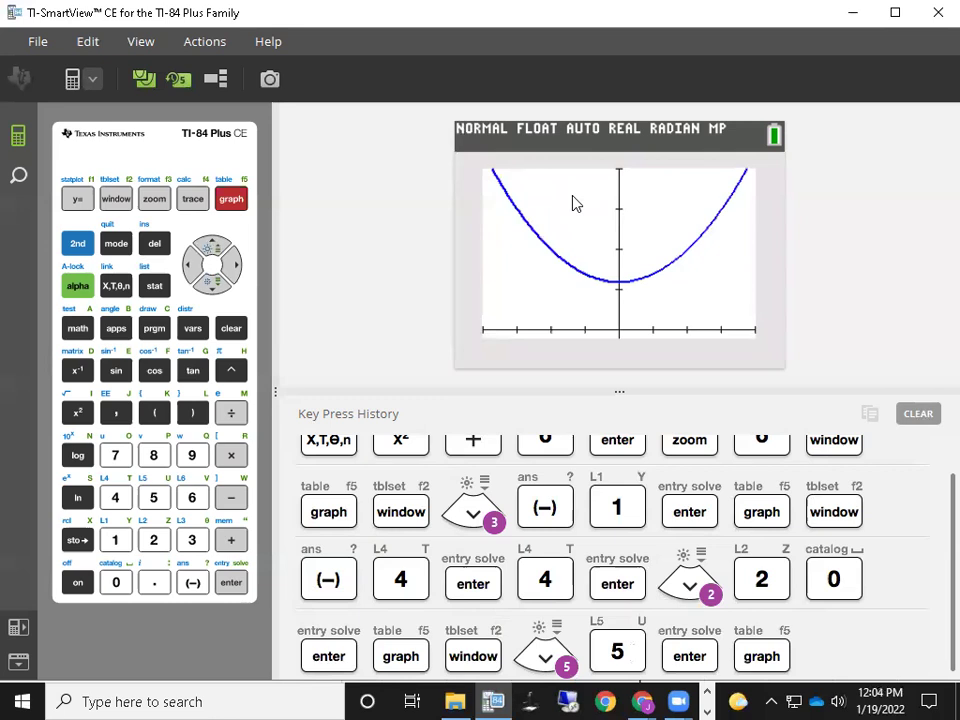
{"action": "left_click", "coordinate": [155, 200]}
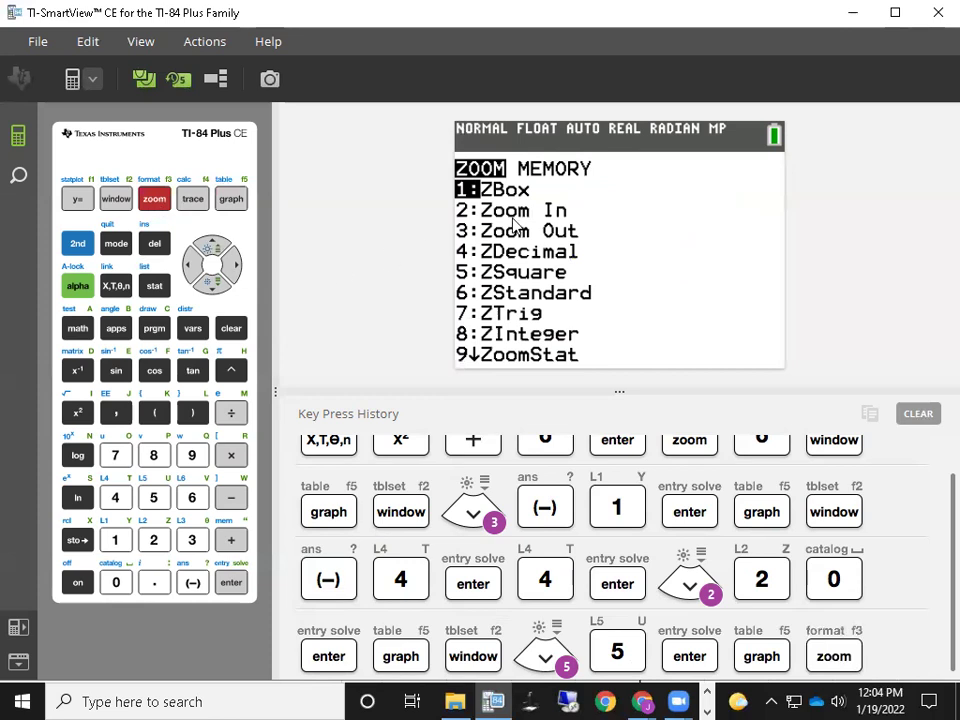
Start ZBox and fix the first box corner on the parabola's left branch.
{"action": "left_click", "coordinate": [231, 584]}
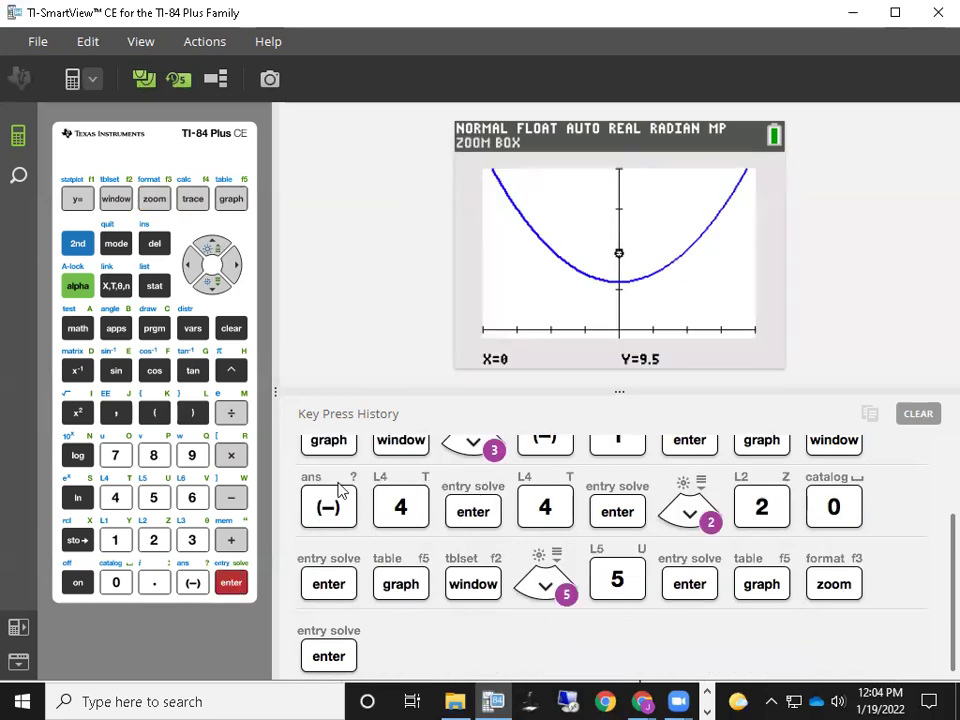
{"action": "left_click", "coordinate": [195, 272]}
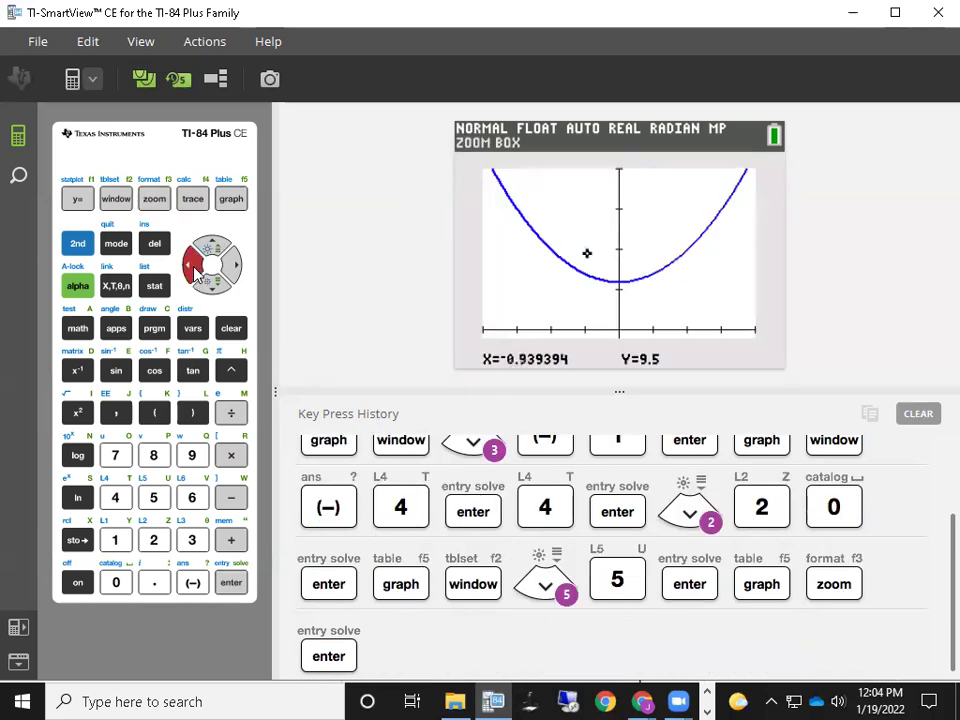
{"action": "left_click", "coordinate": [195, 270]}
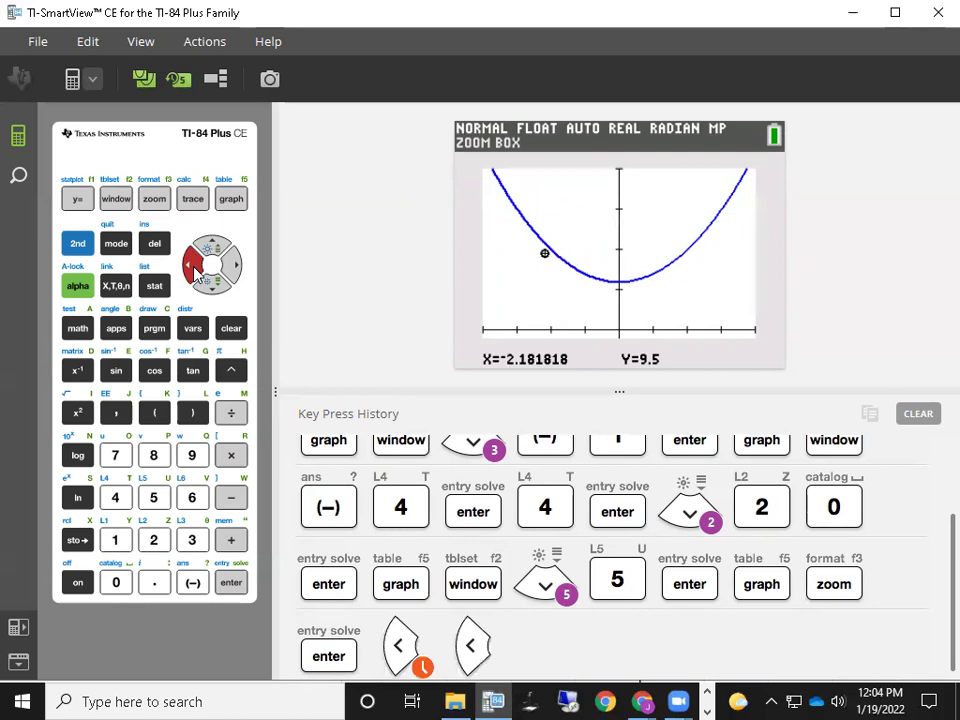
{"action": "left_click", "coordinate": [195, 270]}
{"action": "left_click", "coordinate": [195, 270]}
{"action": "left_click", "coordinate": [195, 270]}
{"action": "left_click", "coordinate": [210, 247]}
{"action": "left_click", "coordinate": [210, 247]}
{"action": "left_click", "coordinate": [210, 247]}
{"action": "left_click", "coordinate": [210, 247]}
{"action": "left_click", "coordinate": [210, 247]}
{"action": "left_click", "coordinate": [210, 247]}
{"action": "left_click", "coordinate": [210, 247]}
{"action": "left_click", "coordinate": [210, 247]}
{"action": "left_click", "coordinate": [210, 247]}
{"action": "left_click", "coordinate": [210, 247]}
{"action": "left_click", "coordinate": [210, 247]}
{"action": "left_click", "coordinate": [210, 247]}
{"action": "left_click", "coordinate": [210, 247]}
{"action": "left_click", "coordinate": [210, 247]}
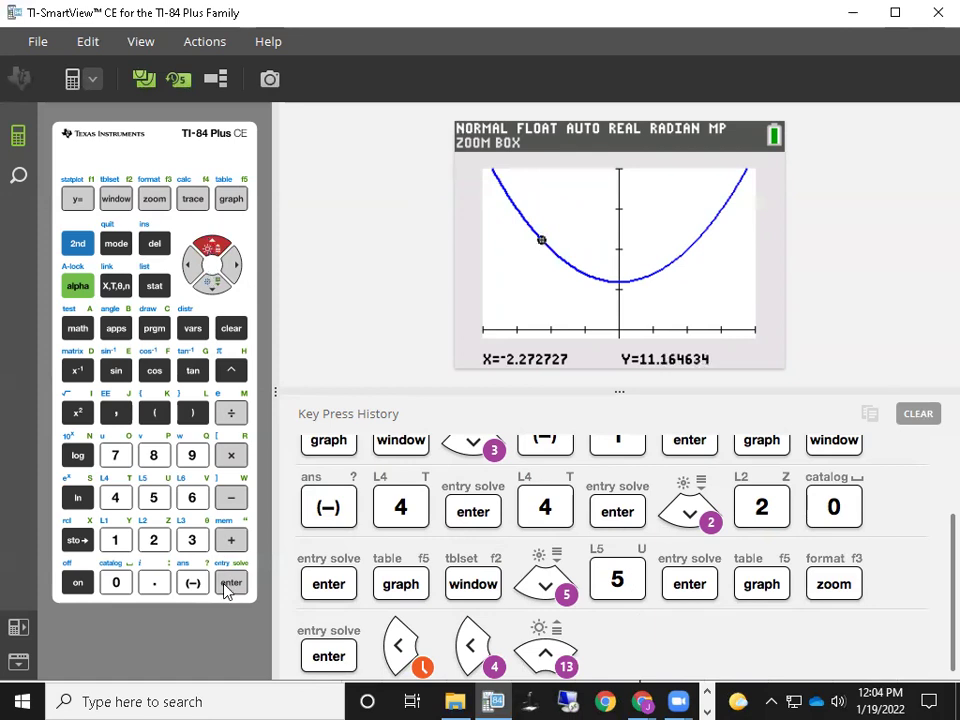
{"action": "left_click", "coordinate": [226, 586]}
Set the opposite corner at y = -1, zooming to about x -2.27 to 2.33.
{"action": "left_click", "coordinate": [218, 287]}
{"action": "left_click_drag", "start_coordinate": [218, 287], "coordinate": [241, 268]}
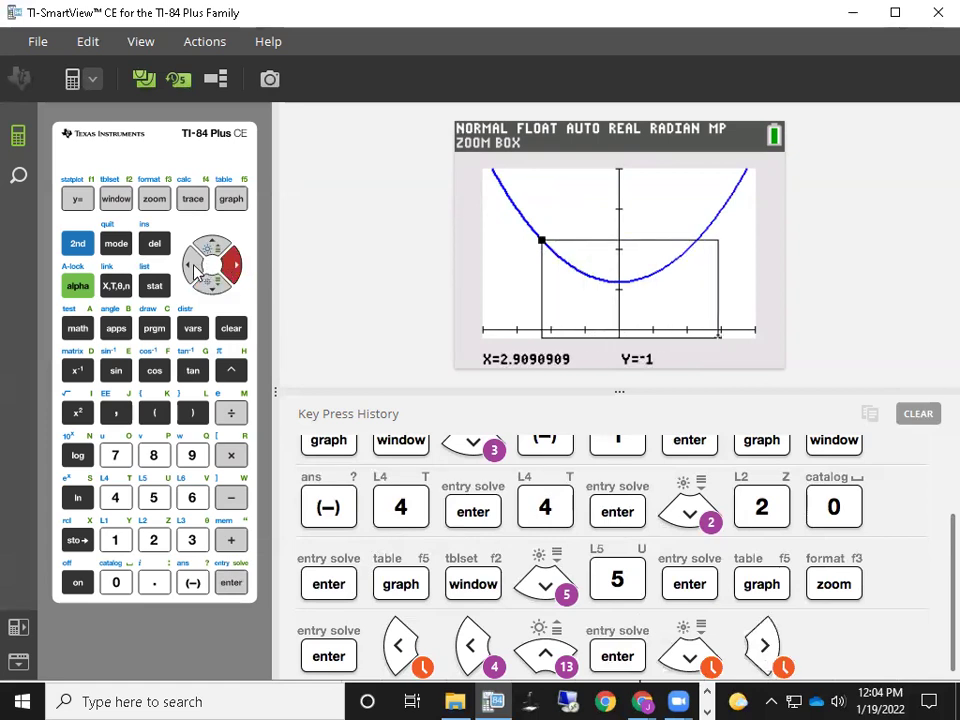
{"action": "left_click", "coordinate": [195, 266]}
{"action": "left_click", "coordinate": [195, 266]}
{"action": "left_click", "coordinate": [195, 266]}
{"action": "left_click", "coordinate": [195, 266]}
{"action": "left_click", "coordinate": [195, 266]}
{"action": "left_click", "coordinate": [195, 266]}
{"action": "left_click", "coordinate": [195, 266]}
{"action": "left_click", "coordinate": [195, 266]}
{"action": "left_click", "coordinate": [195, 266]}
{"action": "left_click", "coordinate": [195, 266]}
{"action": "left_click", "coordinate": [195, 266]}
{"action": "left_click", "coordinate": [195, 266]}
{"action": "left_click", "coordinate": [195, 266]}
{"action": "left_click", "coordinate": [195, 266]}
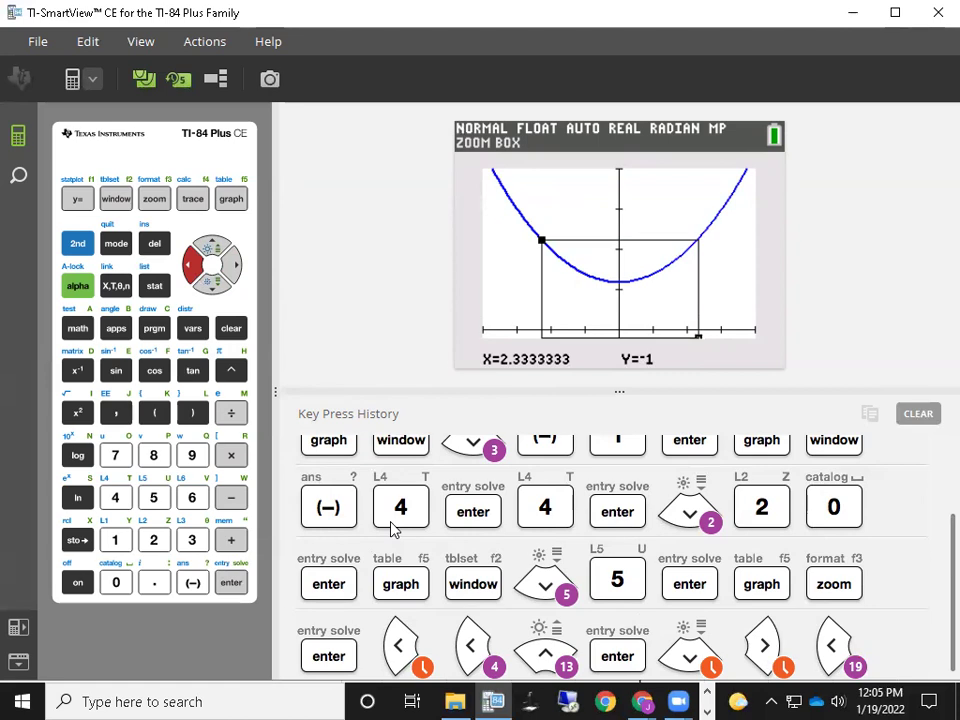
{"action": "left_click", "coordinate": [237, 589]}
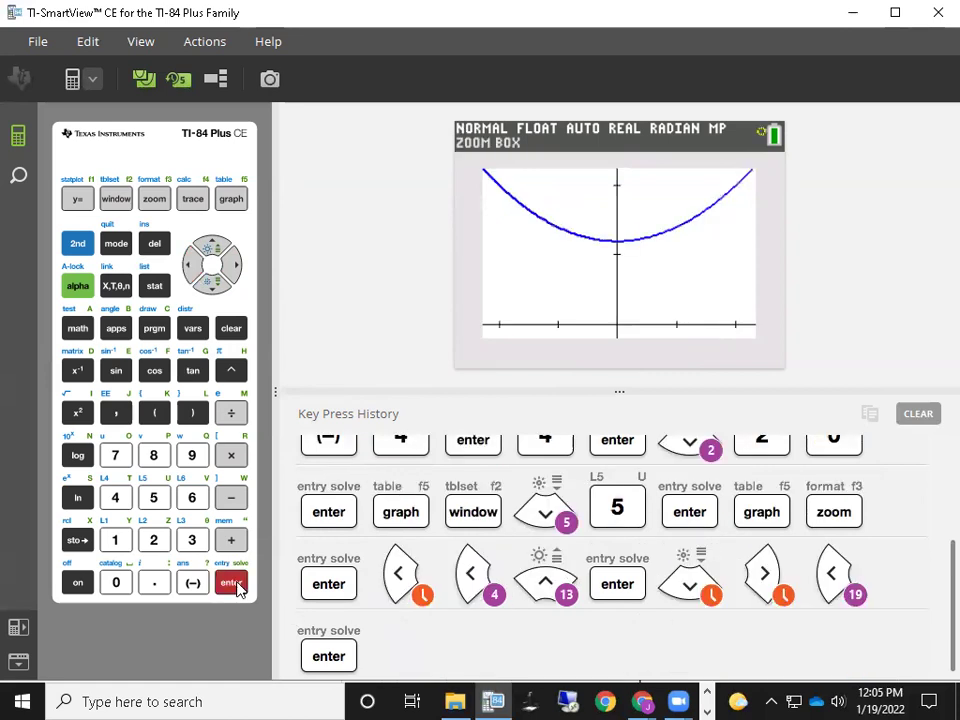